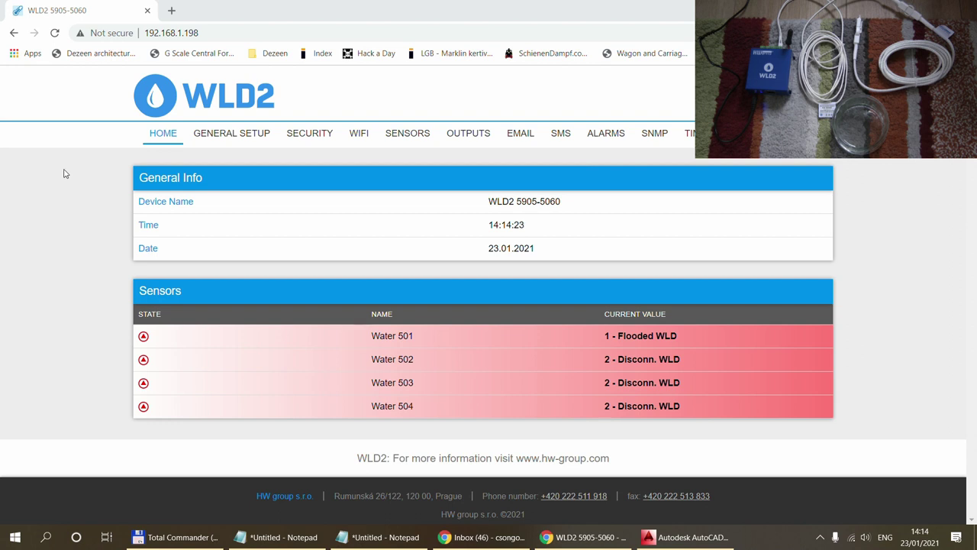
- Open the general setup page and review the general, network and device admin settings
{"action": "left_click", "coordinate": [222, 135]}
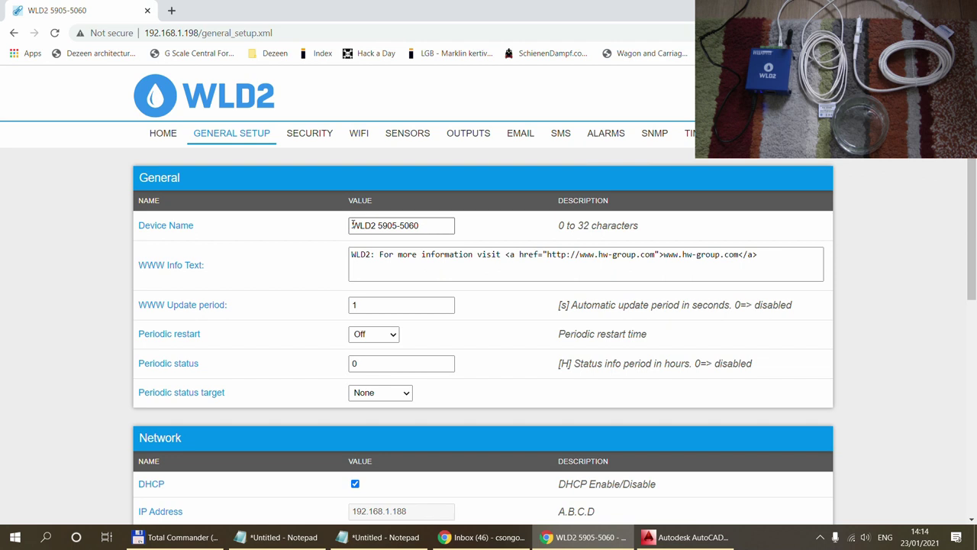
{"action": "scroll", "coordinate": [225, 273], "scroll_direction": "down", "scroll_amount": 2}
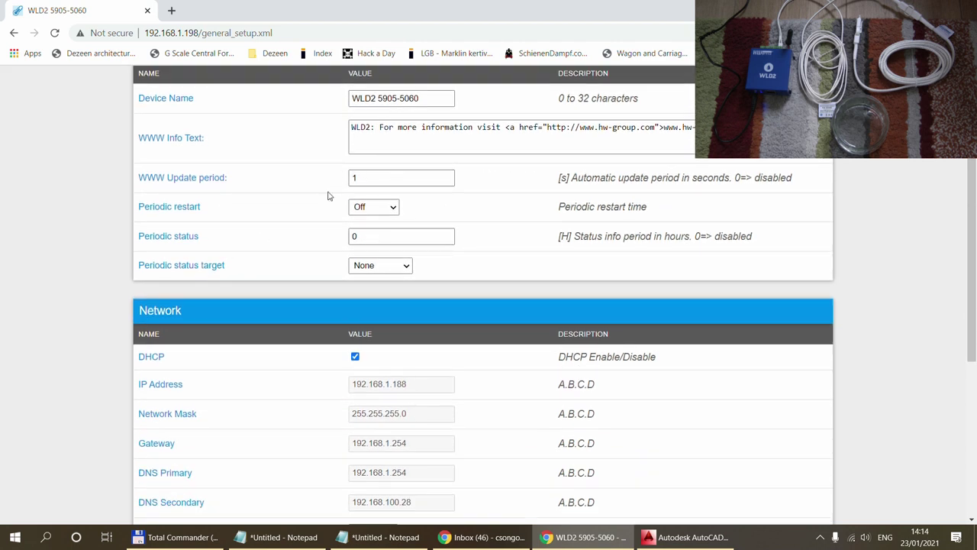
{"action": "scroll", "coordinate": [124, 281], "scroll_direction": "down", "scroll_amount": 2}
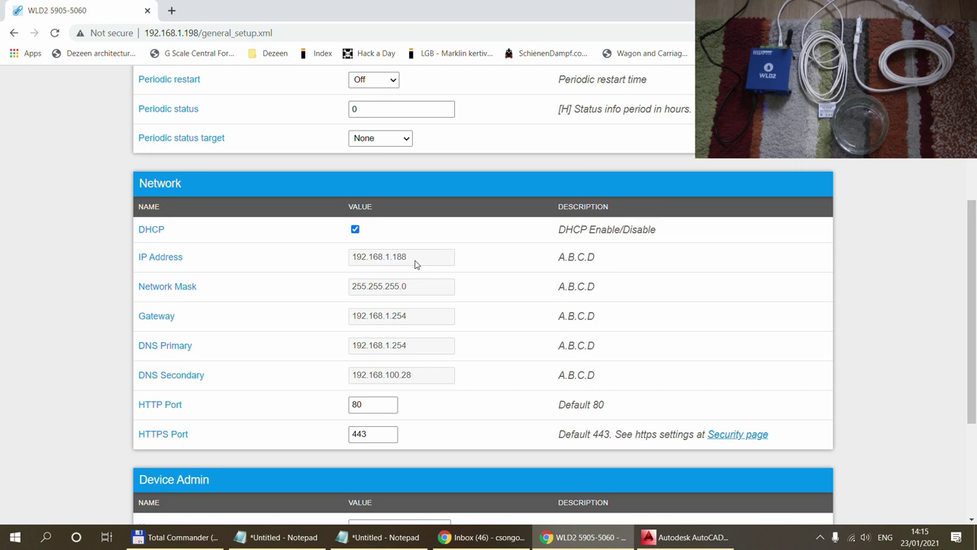
{"action": "scroll", "coordinate": [415, 263], "scroll_direction": "down", "scroll_amount": 3}
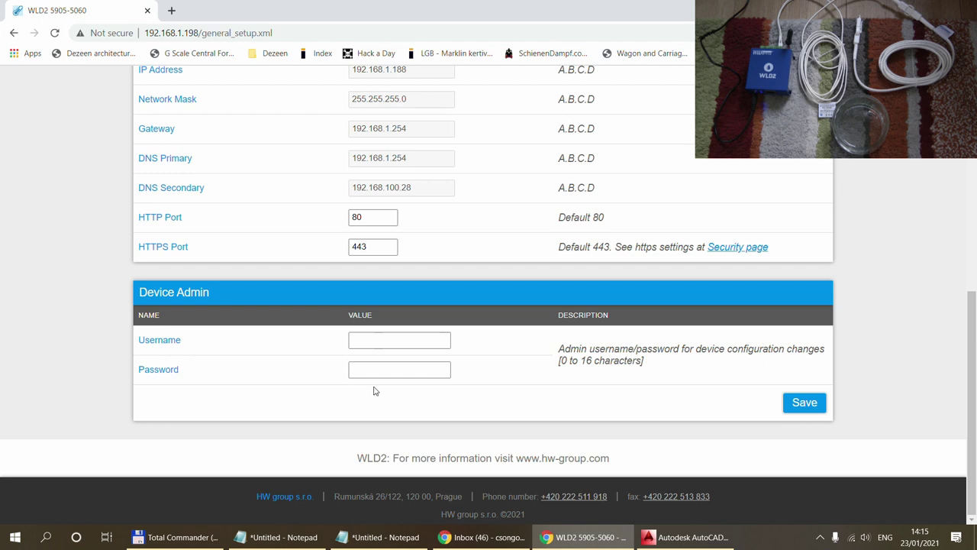
{"action": "left_click", "coordinate": [361, 340]}
{"action": "scroll", "coordinate": [293, 340], "scroll_direction": "up", "scroll_amount": 6}
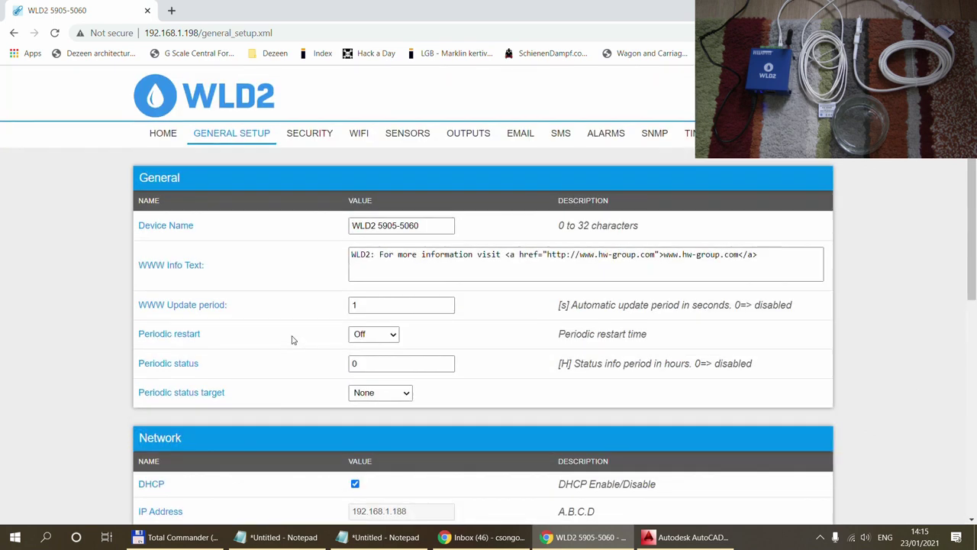
- Open the security page and review the HTTPS certificate files and the SSL key generation option
{"action": "left_click", "coordinate": [298, 136]}
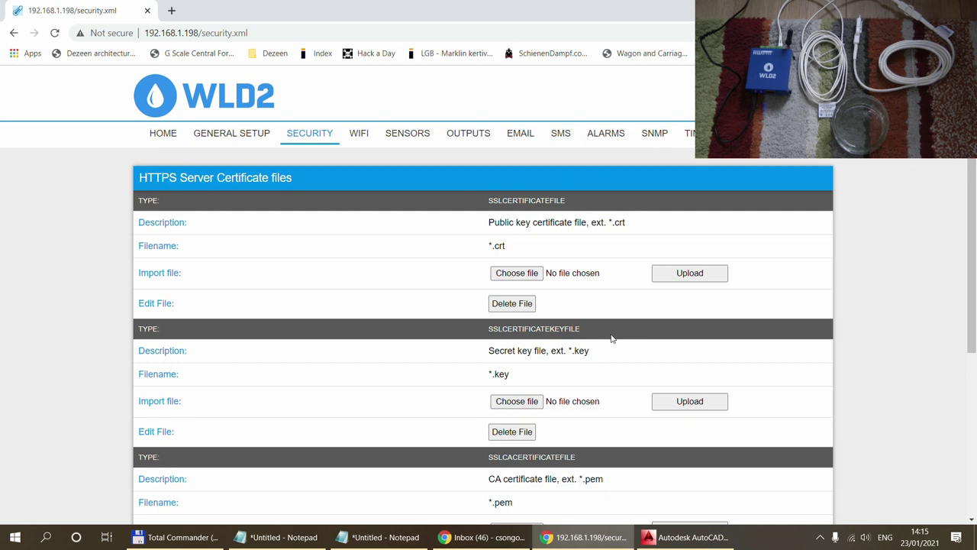
{"action": "scroll", "coordinate": [543, 325], "scroll_direction": "down", "scroll_amount": 1}
{"action": "scroll", "coordinate": [543, 324], "scroll_direction": "down", "scroll_amount": 3}
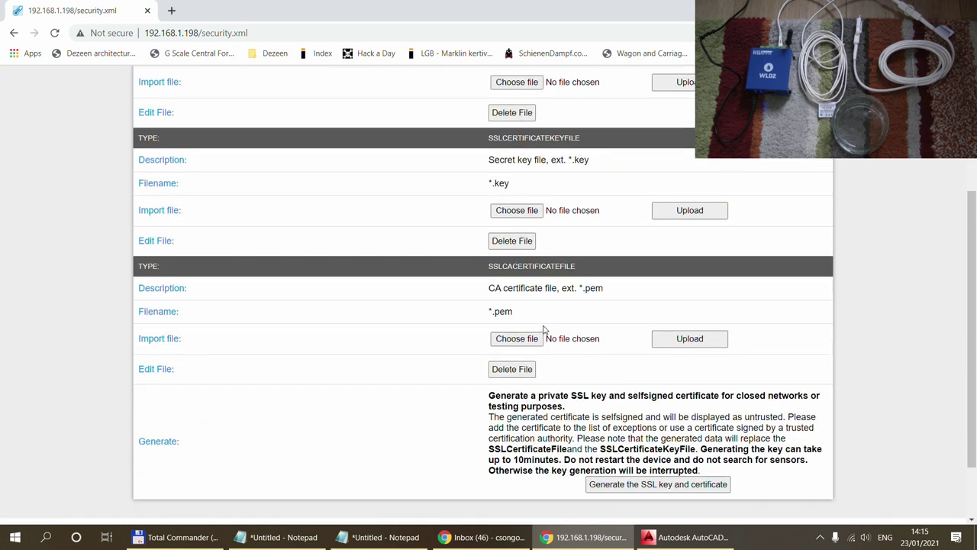
{"action": "scroll", "coordinate": [490, 221], "scroll_direction": "up", "scroll_amount": 1}
{"action": "scroll", "coordinate": [488, 222], "scroll_direction": "down", "scroll_amount": 1}
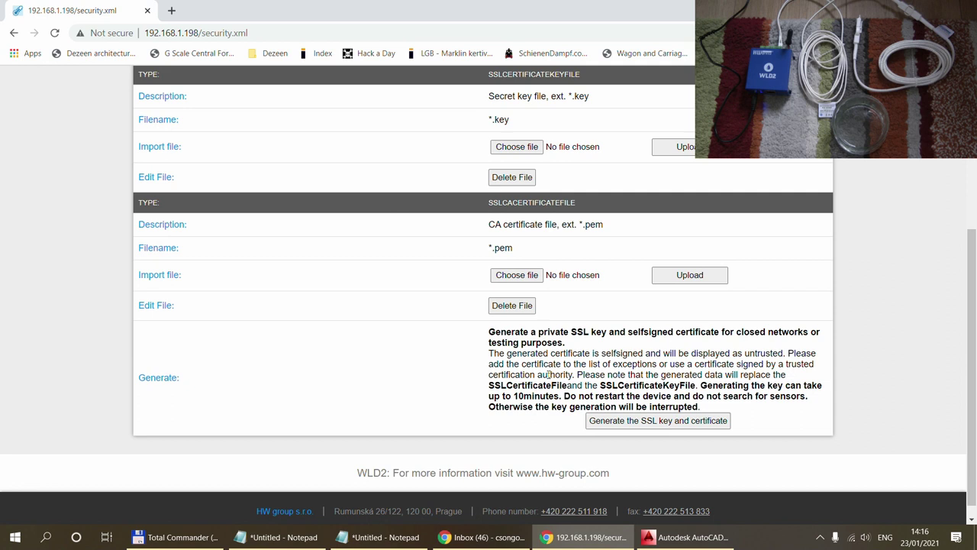
{"action": "scroll", "coordinate": [549, 375], "scroll_direction": "up", "scroll_amount": 3}
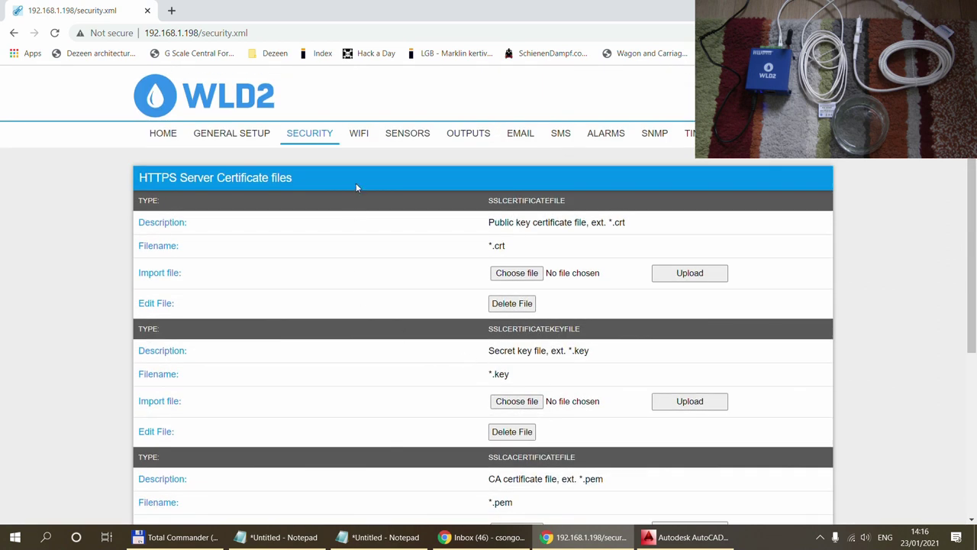
- Review the WiFi settings, switching DHCP off to inspect the static IP address fields and back on
{"action": "left_click", "coordinate": [355, 134]}
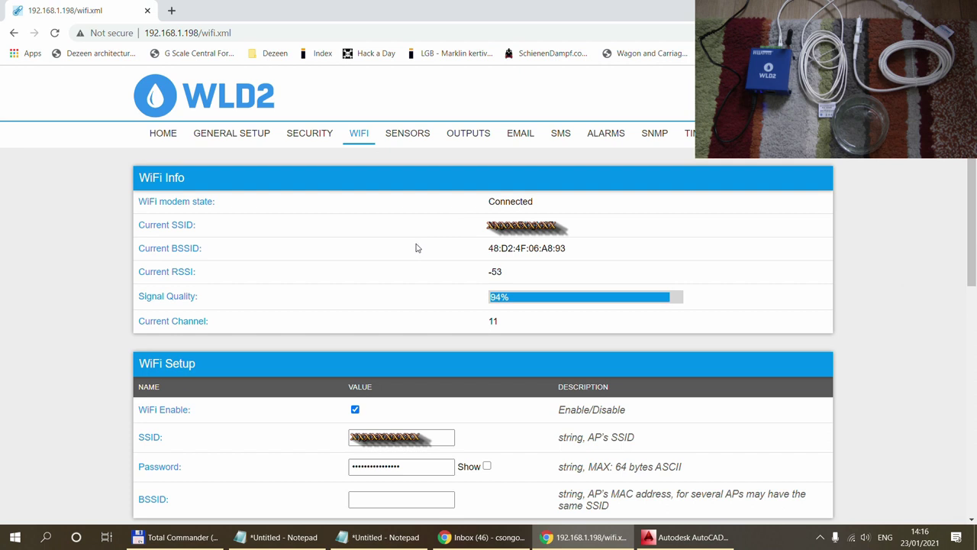
{"action": "scroll", "coordinate": [416, 247], "scroll_direction": "down", "scroll_amount": 3}
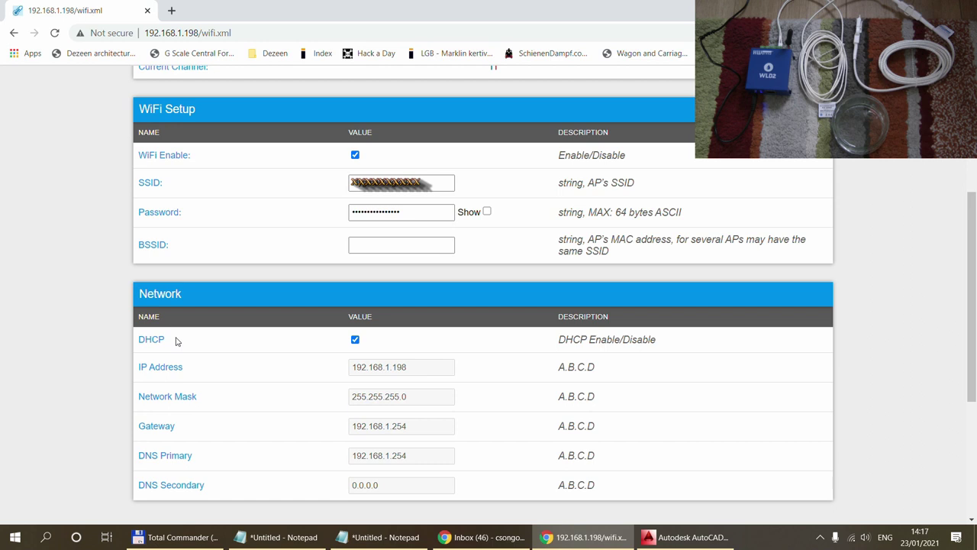
{"action": "left_click", "coordinate": [355, 340]}
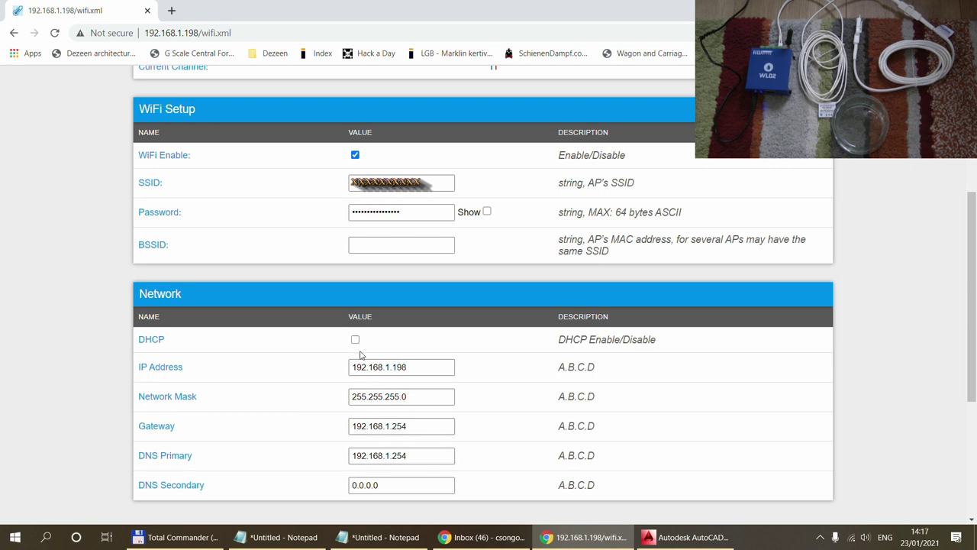
{"action": "left_click_drag", "start_coordinate": [396, 367], "coordinate": [420, 368]}
{"action": "left_click", "coordinate": [419, 368]}
{"action": "left_click", "coordinate": [355, 339]}
- Scan for available WiFi access points
{"action": "scroll", "coordinate": [846, 335], "scroll_direction": "down", "scroll_amount": 3}
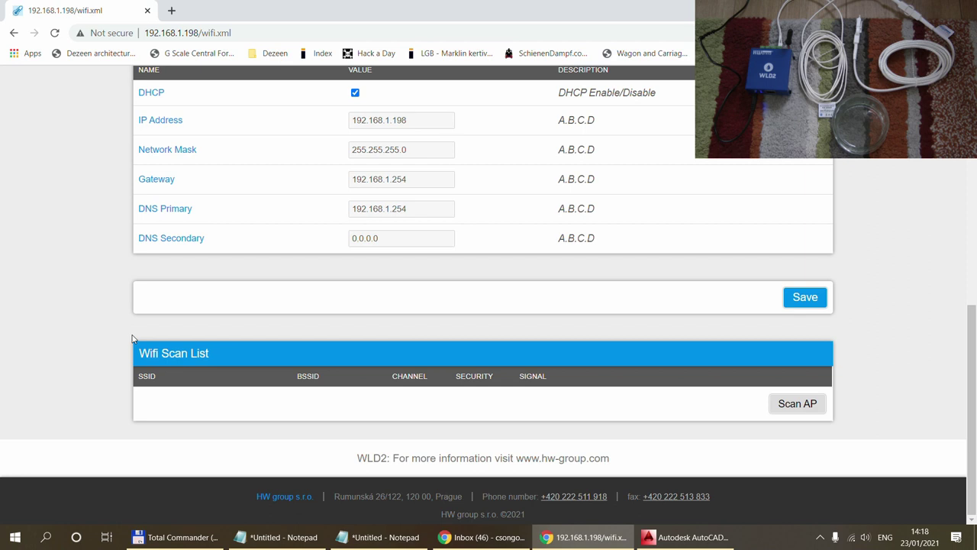
{"action": "left_click", "coordinate": [807, 403]}
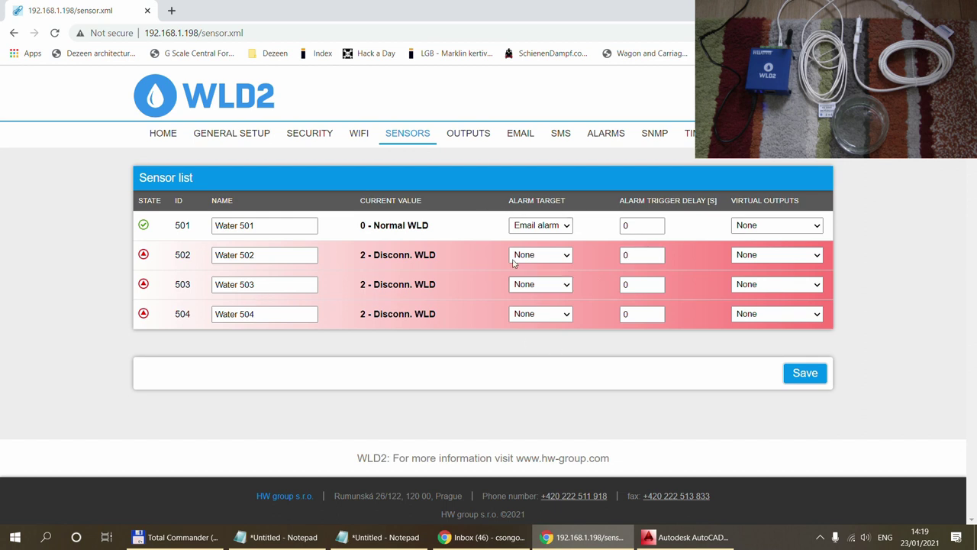
- View the alarm target options for sensor Water 502 and leave the selection as it is
{"action": "left_click", "coordinate": [566, 256]}
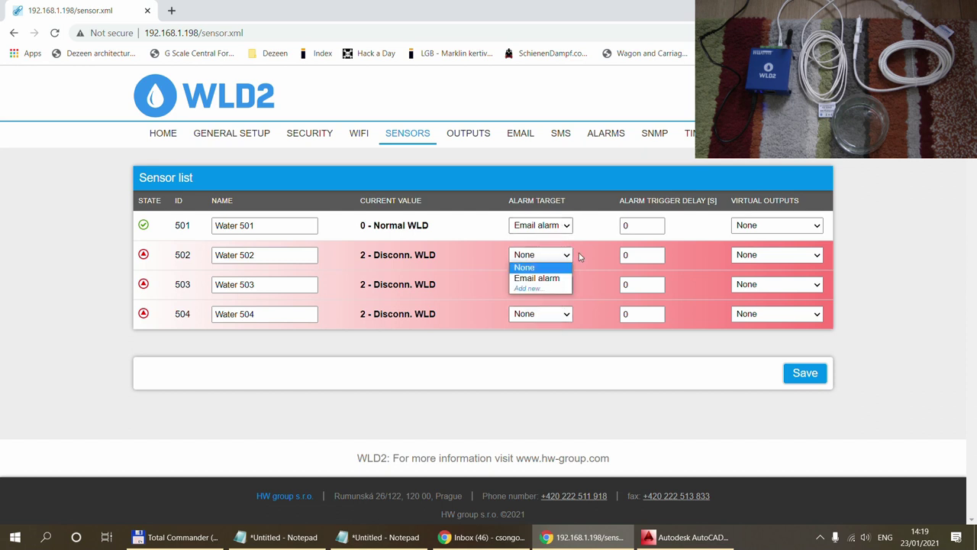
{"action": "left_click", "coordinate": [579, 241]}
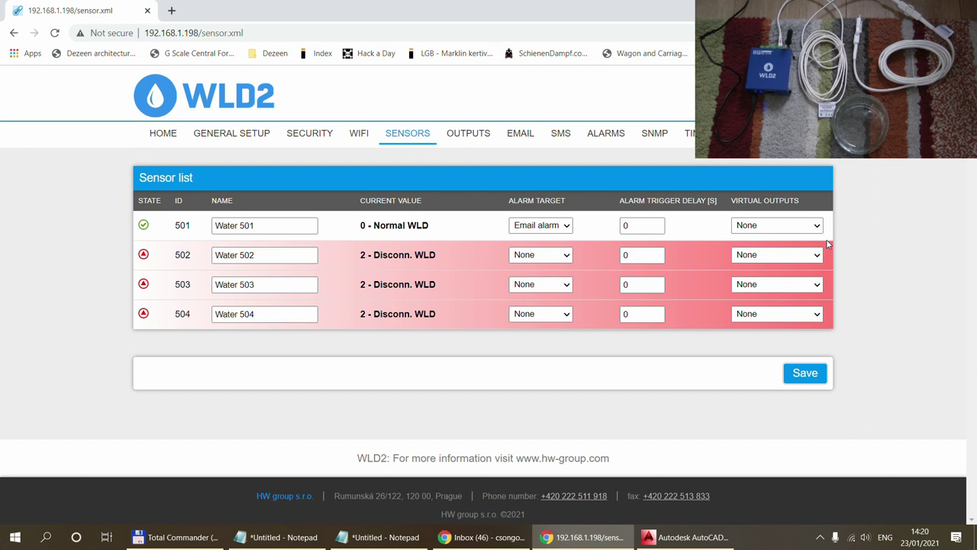
- Review the settings pages for virtual outputs, email, the SMS gateway and alarms
{"action": "left_click", "coordinate": [467, 138]}
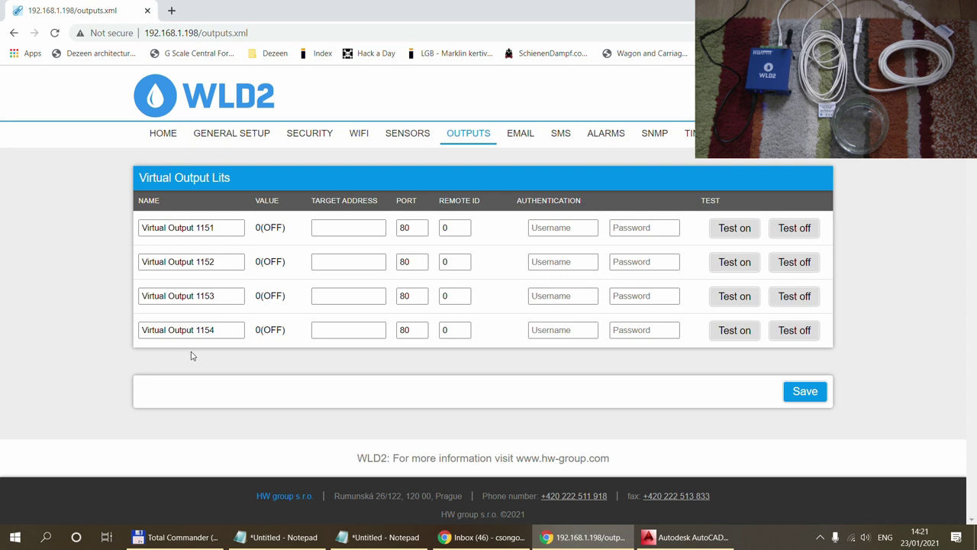
{"action": "left_click", "coordinate": [520, 135]}
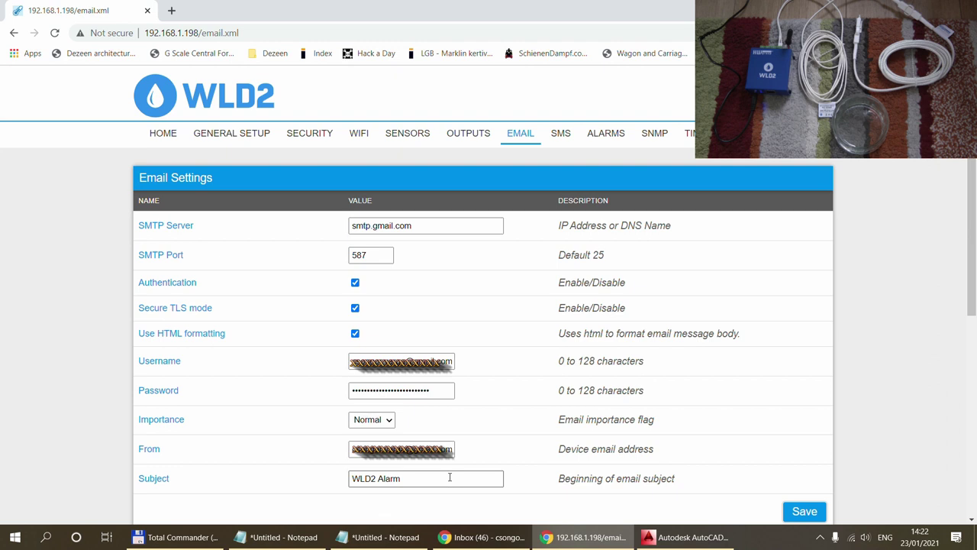
{"action": "left_click", "coordinate": [563, 142]}
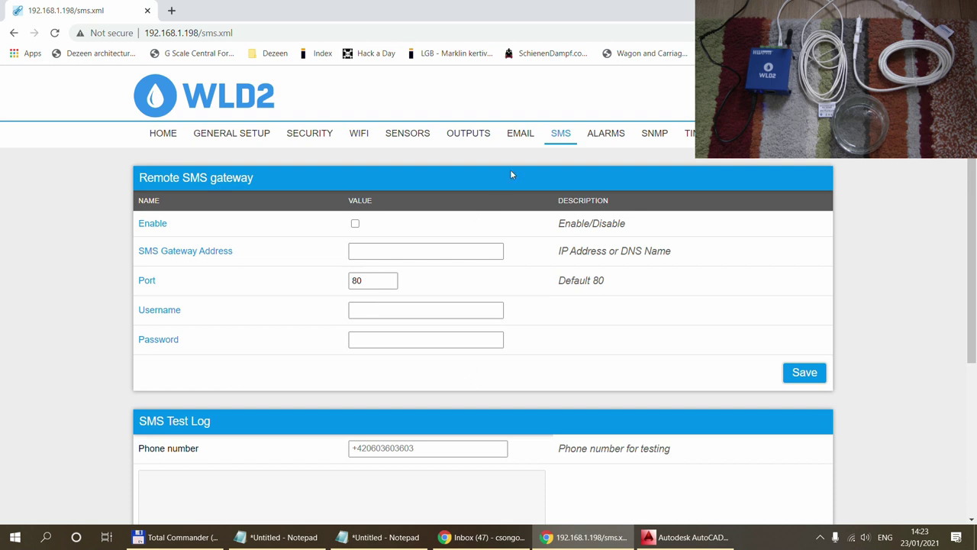
{"action": "left_click", "coordinate": [606, 134]}
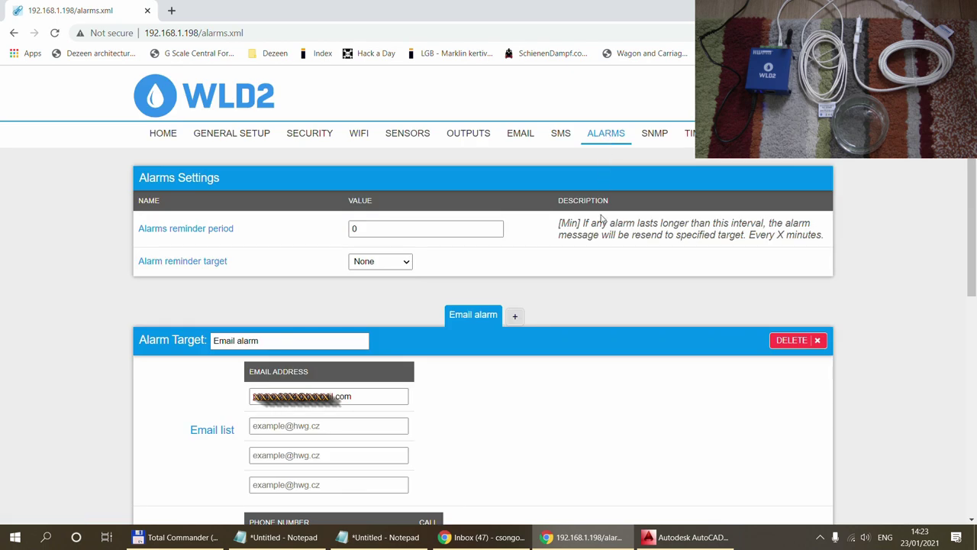
{"action": "scroll", "coordinate": [559, 280], "scroll_direction": "down", "scroll_amount": 2}
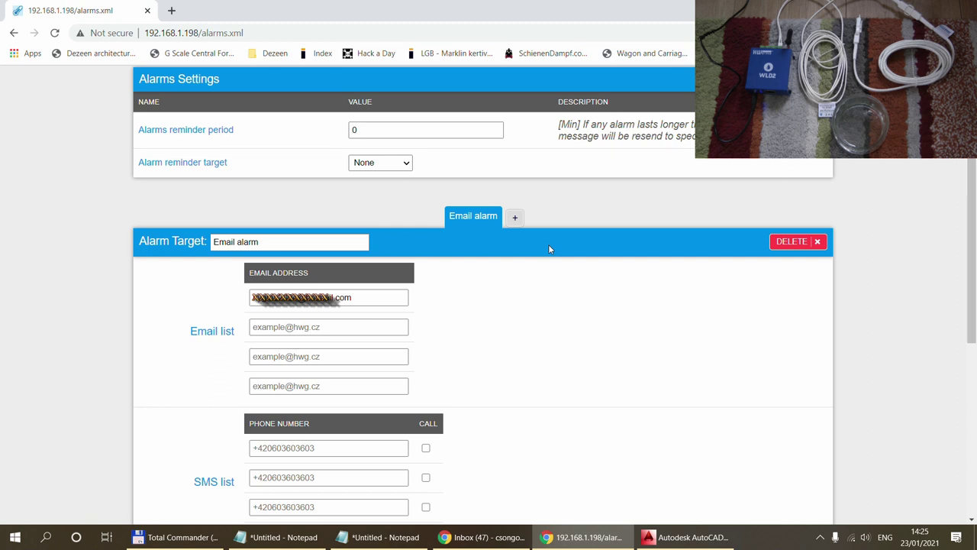
- Try an alarms reminder period of 60 minutes, view the reminder target options, and restore the period to 0
{"action": "left_click", "coordinate": [382, 135]}
{"action": "type", "text": "60"}
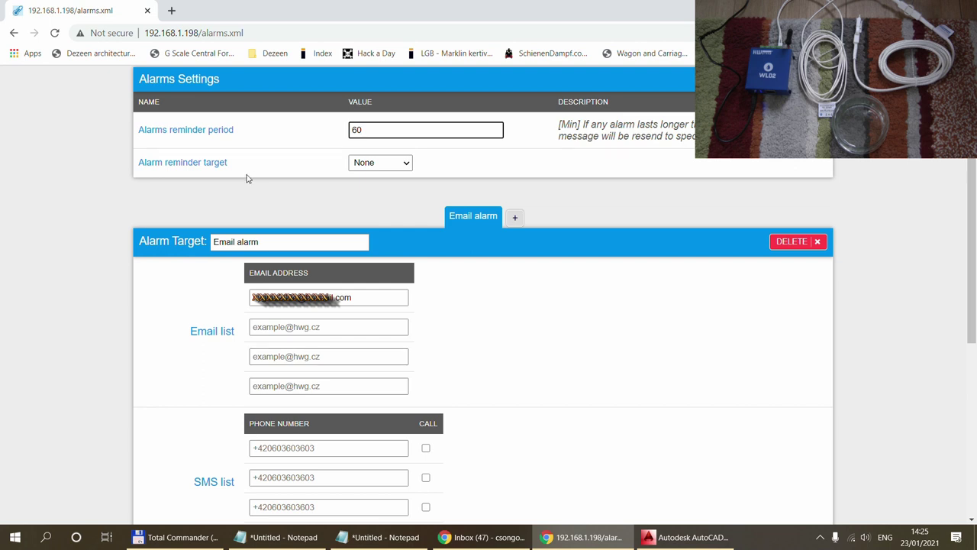
{"action": "left_click", "coordinate": [403, 164]}
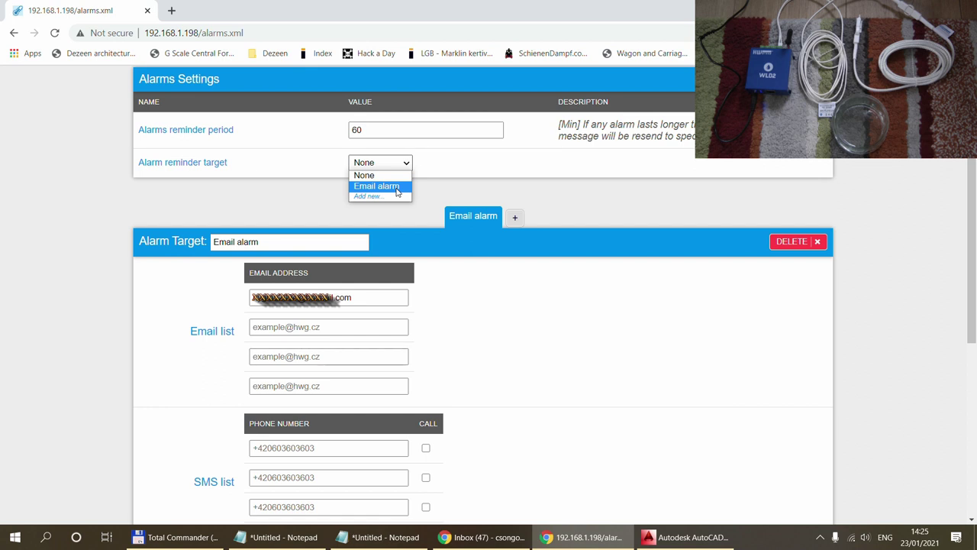
{"action": "left_click", "coordinate": [388, 130]}
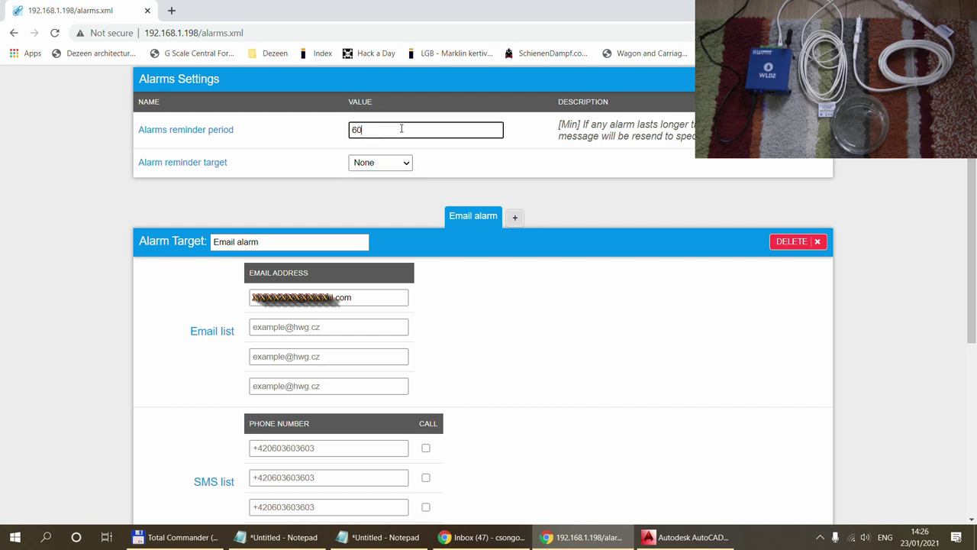
{"action": "key", "text": "BackSpace"}
{"action": "key", "text": "BackSpace"}
{"action": "type", "text": "0"}
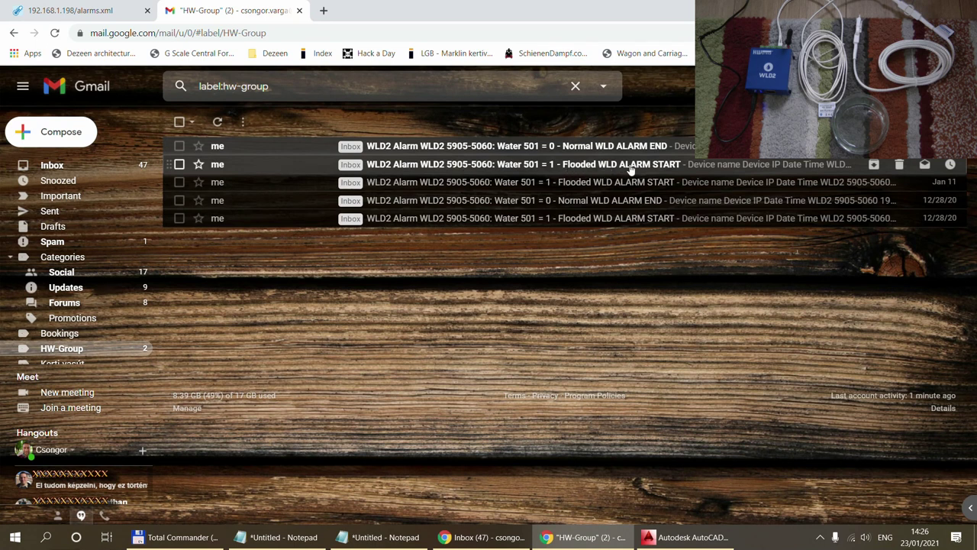
- Read the latest Water 501 ALARM START email in Gmail's HW-Group label, highlight its alarm status, and return to the list
{"action": "key", "text": "shift+u"}
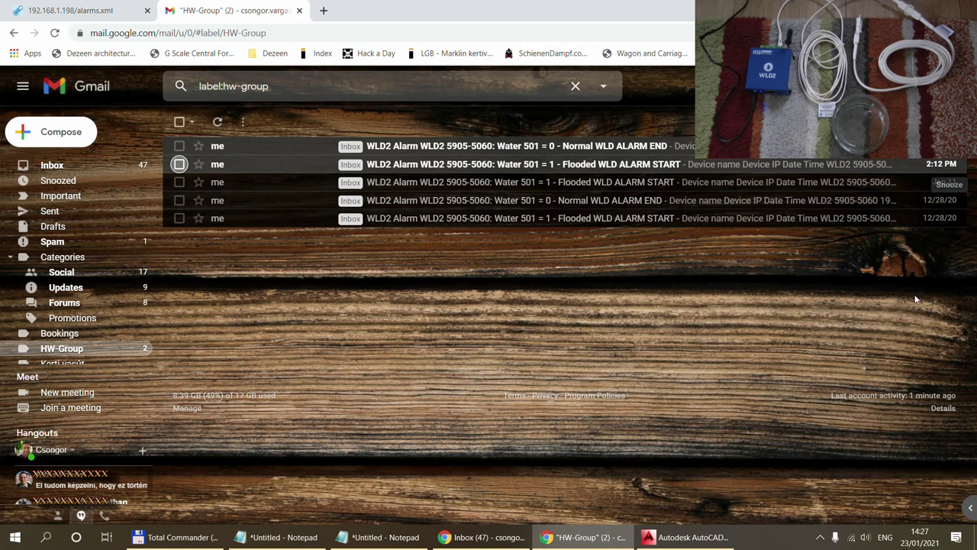
{"action": "left_click", "coordinate": [440, 163]}
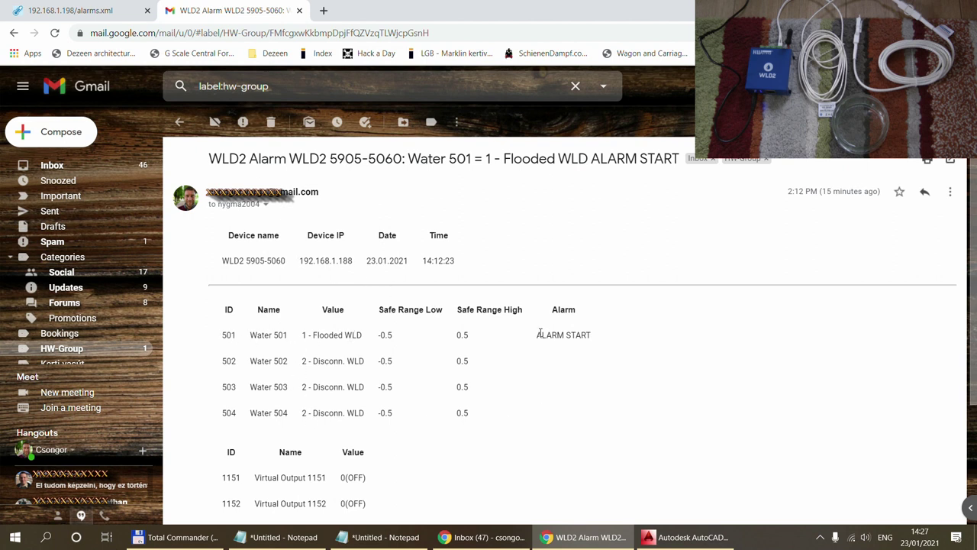
{"action": "triple_click", "coordinate": [593, 334]}
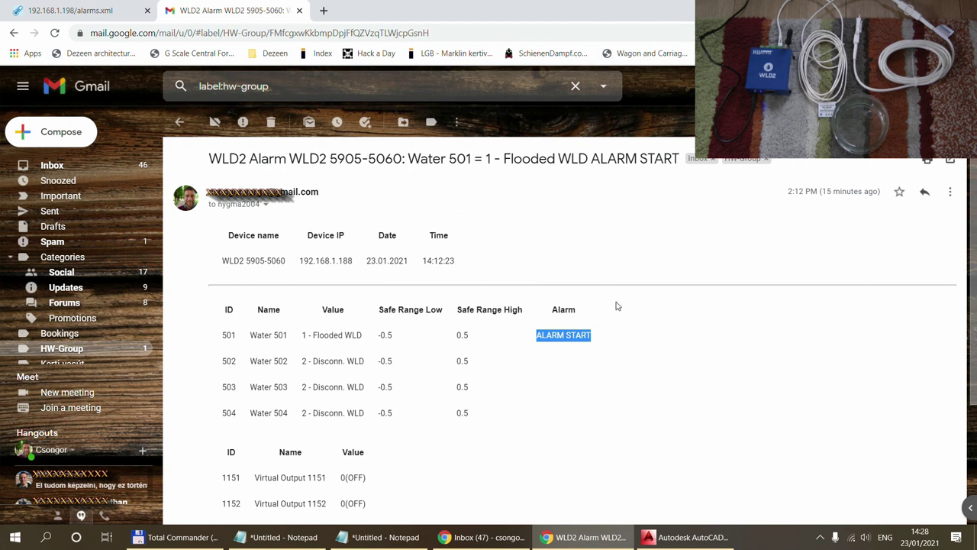
{"action": "left_click", "coordinate": [178, 123]}
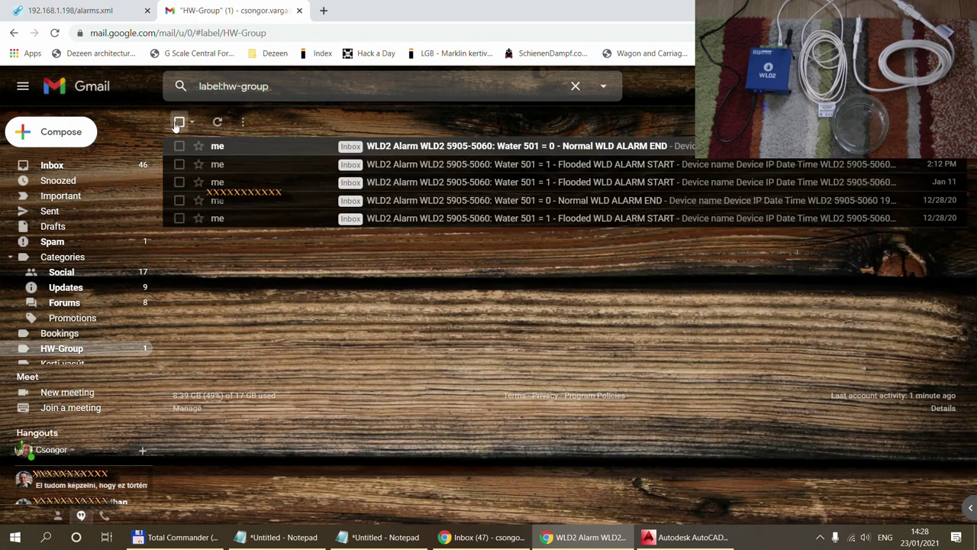
- Read the Water 501 ALARM END email, highlighting the sensor's value and alarm status
{"action": "left_click", "coordinate": [528, 149]}
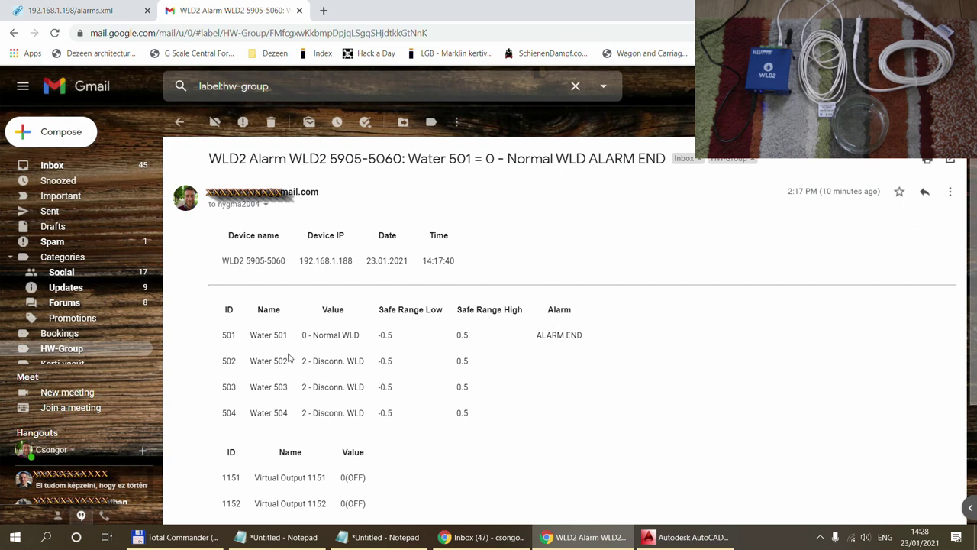
{"action": "left_click_drag", "start_coordinate": [303, 339], "coordinate": [364, 339]}
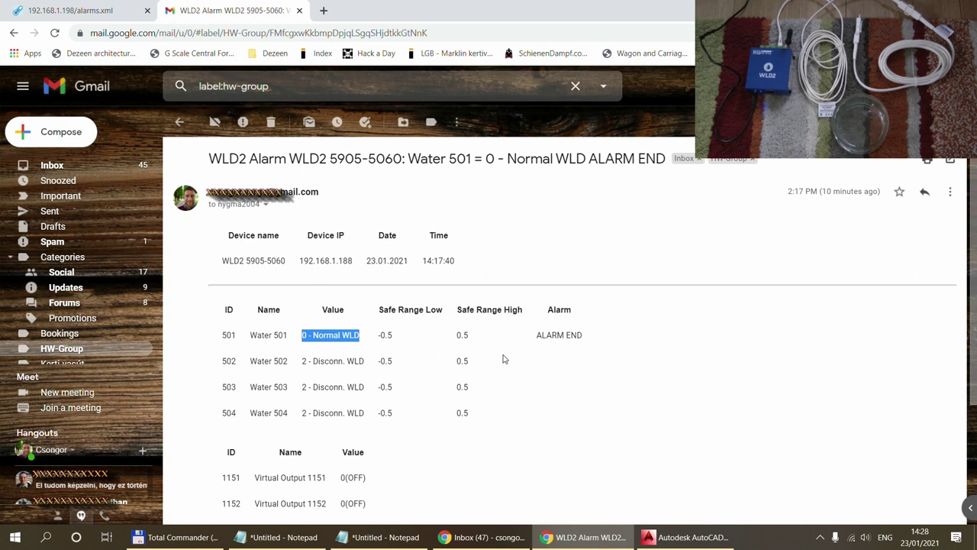
{"action": "left_click_drag", "start_coordinate": [538, 335], "coordinate": [602, 336]}
{"action": "left_click", "coordinate": [589, 338]}
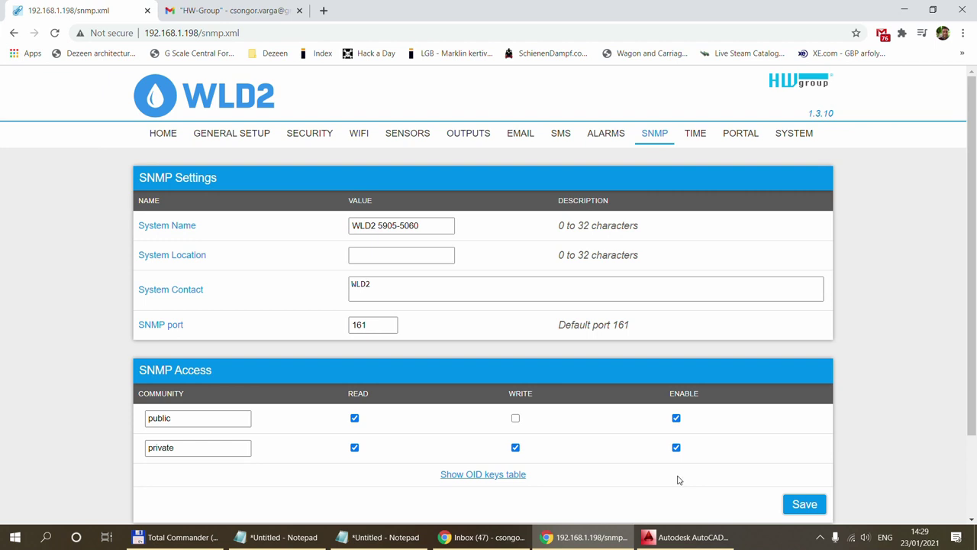
- Show the SNMP OID keys table and examine the System Description entry's key and value
{"action": "left_click", "coordinate": [490, 475]}
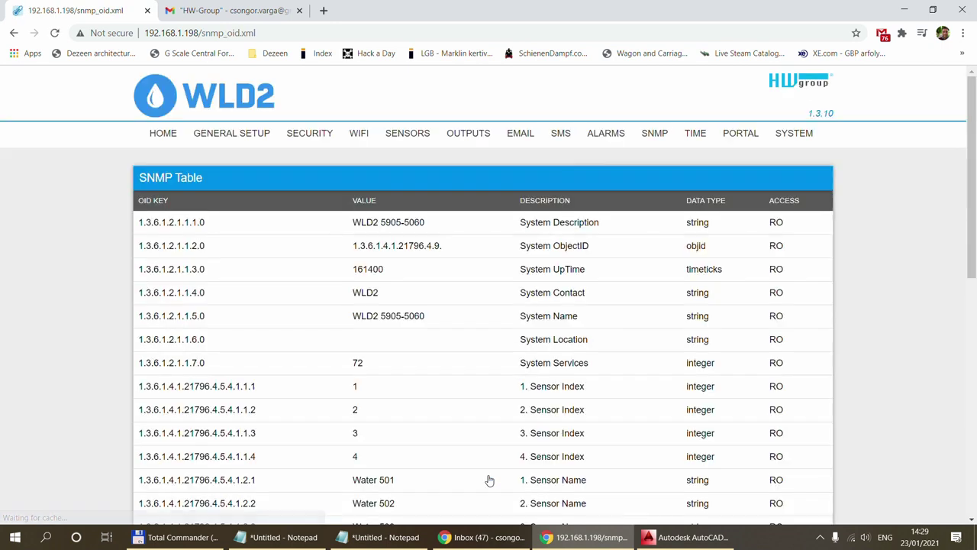
{"action": "left_click_drag", "start_coordinate": [209, 224], "coordinate": [138, 225]}
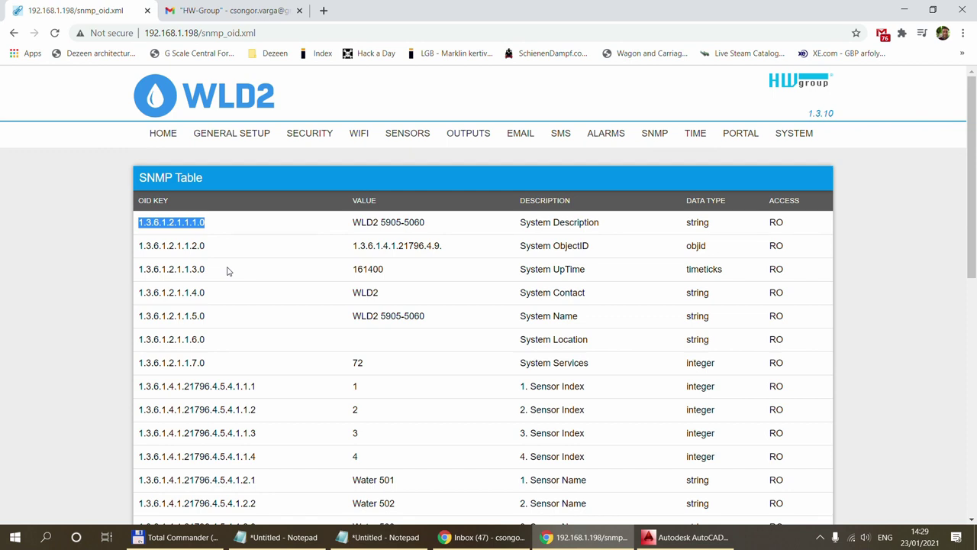
{"action": "scroll", "coordinate": [227, 271], "scroll_direction": "down", "scroll_amount": 1}
{"action": "left_click_drag", "start_coordinate": [353, 159], "coordinate": [442, 165]}
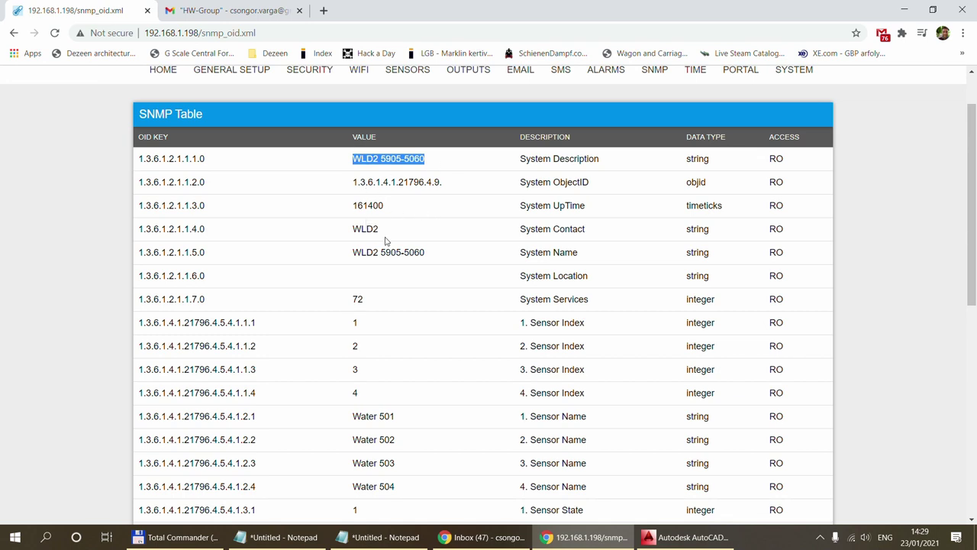
- Examine the first sensor's value entry in the SNMP table, highlighting its whole row from OID key to access
{"action": "scroll", "coordinate": [389, 241], "scroll_direction": "down", "scroll_amount": 6}
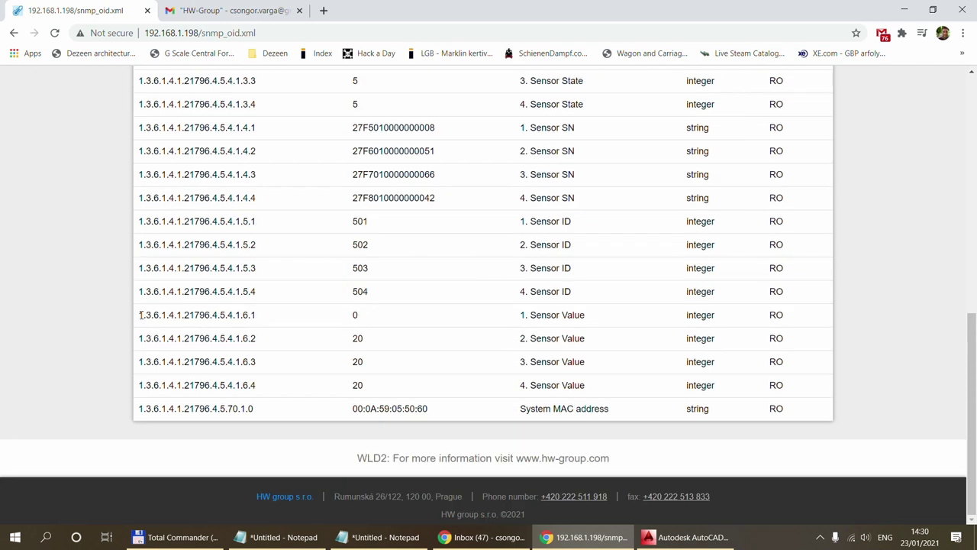
{"action": "left_click_drag", "start_coordinate": [139, 314], "coordinate": [799, 327]}
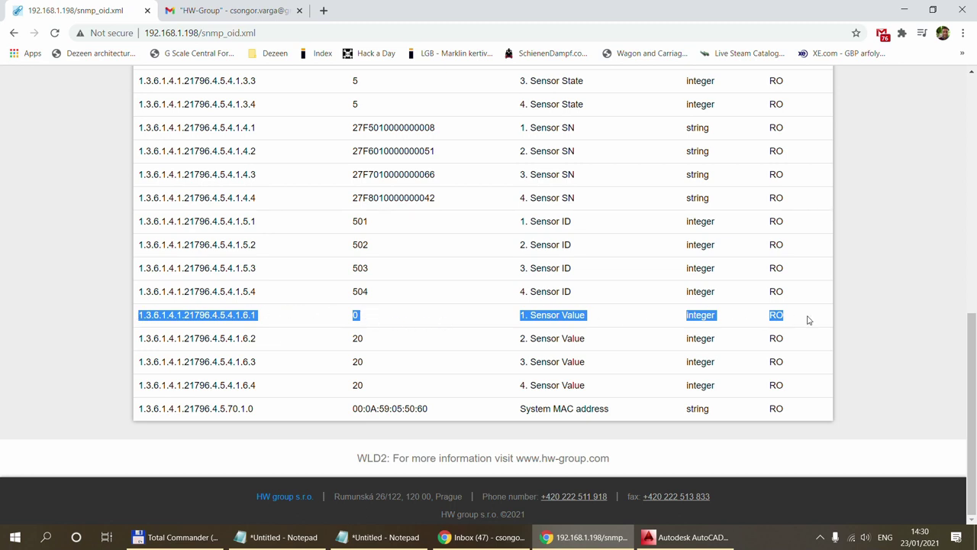
{"action": "scroll", "coordinate": [809, 319], "scroll_direction": "up", "scroll_amount": 7}
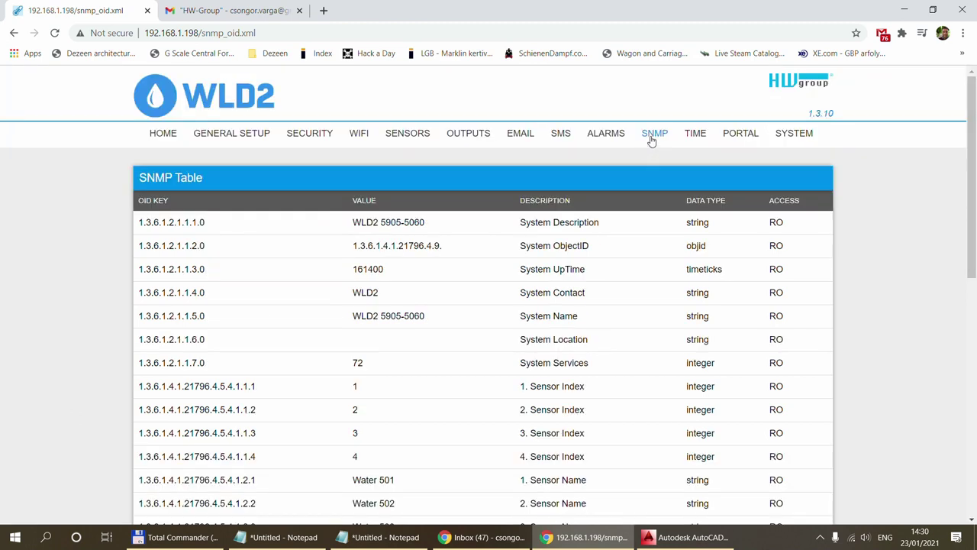
- Show the device's system downloads and open the SNMP MIB table file WLD2.mib
{"action": "left_click", "coordinate": [799, 138]}
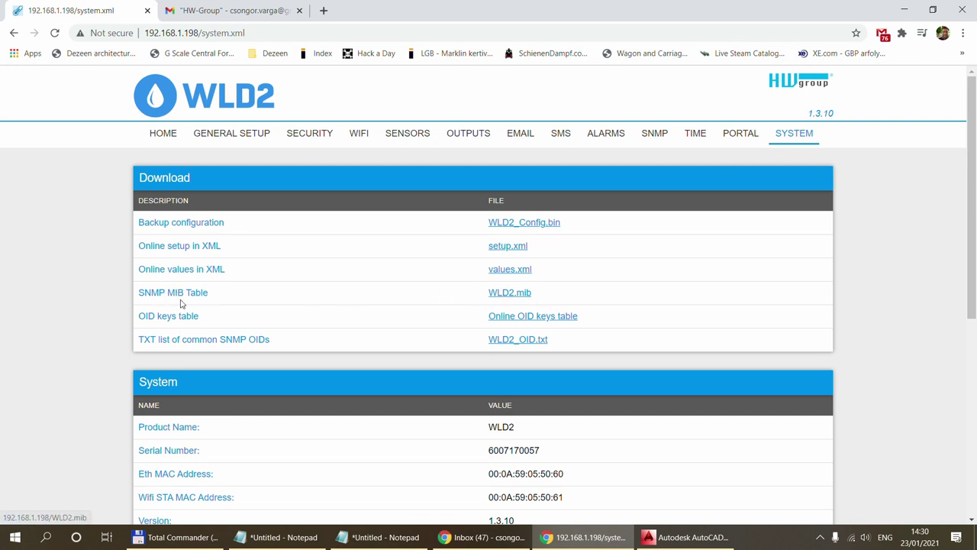
{"action": "left_click", "coordinate": [504, 298]}
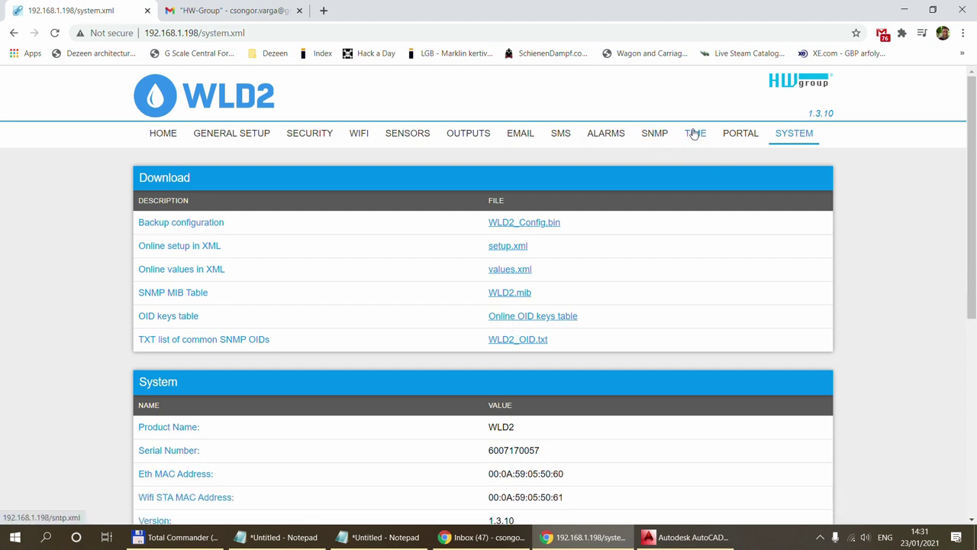
- Review the SNTP and time settings, followed by the portal settings with their AutoPush values and debug log
{"action": "left_click", "coordinate": [695, 135]}
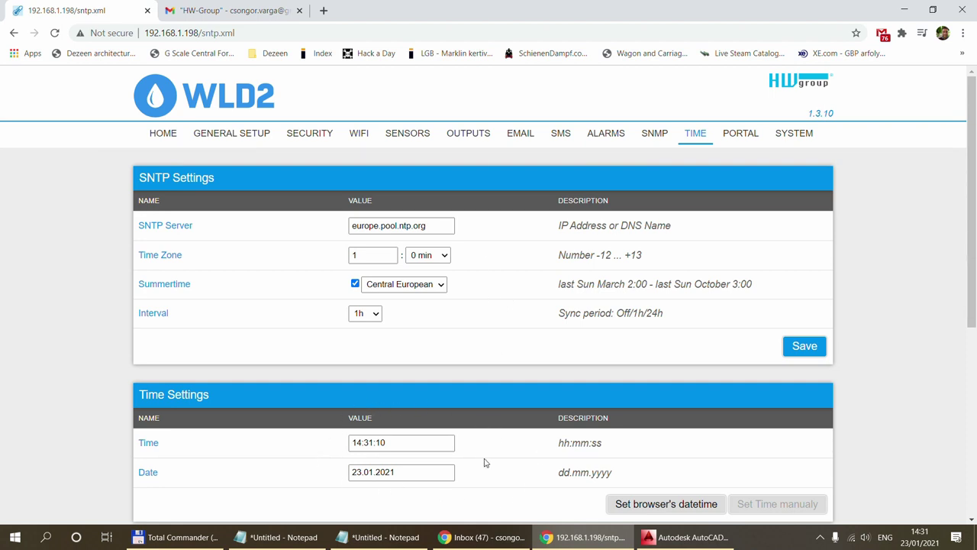
{"action": "left_click", "coordinate": [739, 137]}
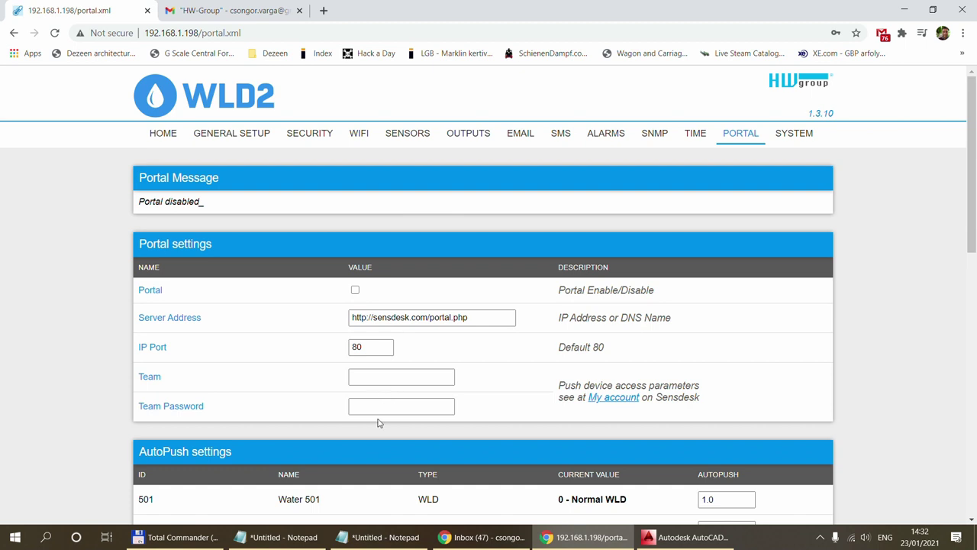
{"action": "scroll", "coordinate": [522, 399], "scroll_direction": "down", "scroll_amount": 3}
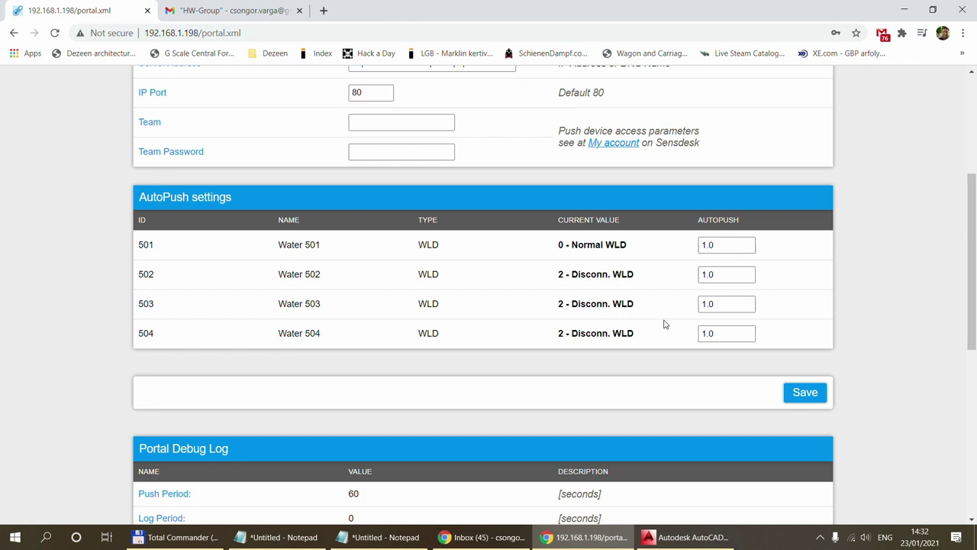
{"action": "scroll", "coordinate": [665, 324], "scroll_direction": "down", "scroll_amount": 5}
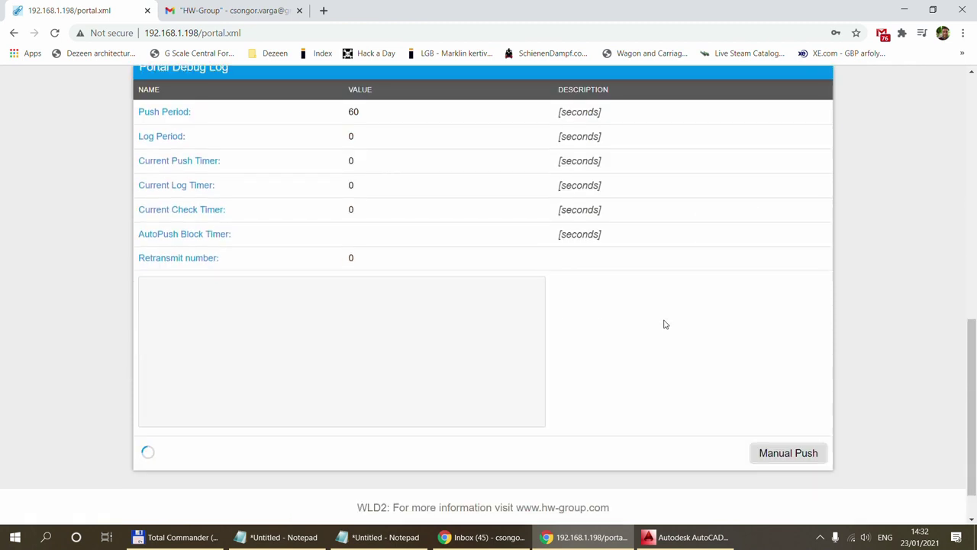
{"action": "scroll", "coordinate": [665, 322], "scroll_direction": "up", "scroll_amount": 1}
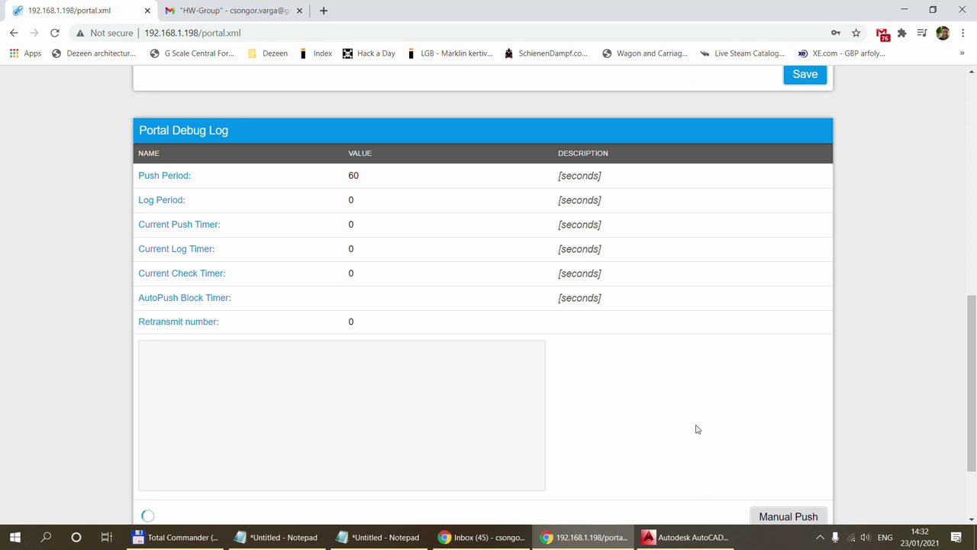
{"action": "scroll", "coordinate": [696, 426], "scroll_direction": "up", "scroll_amount": 10}
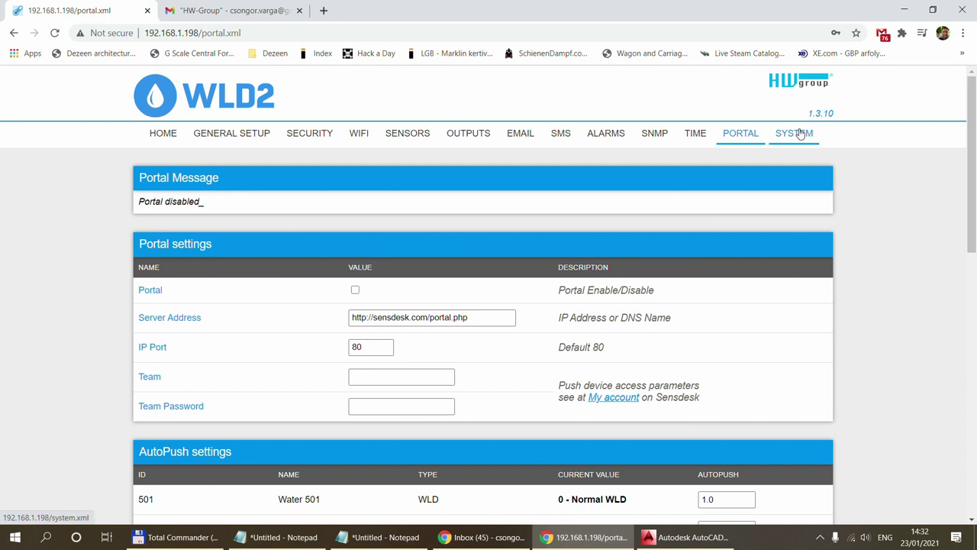
- Review the system downloads, highlighting the online setup.xml and values.xml files
{"action": "left_click", "coordinate": [794, 134]}
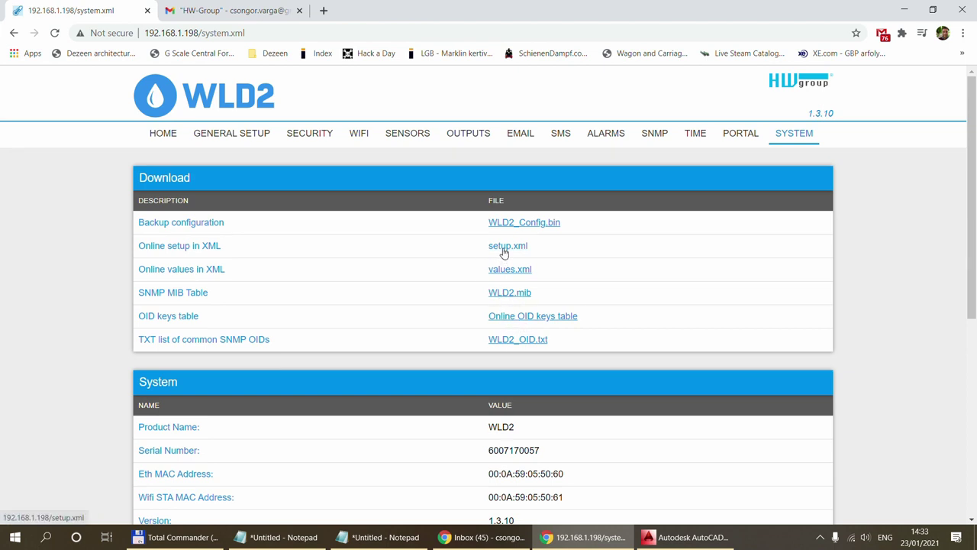
{"action": "left_click_drag", "start_coordinate": [529, 246], "coordinate": [454, 250]}
{"action": "left_click", "coordinate": [454, 250]}
{"action": "scroll", "coordinate": [639, 260], "scroll_direction": "down", "scroll_amount": 1}
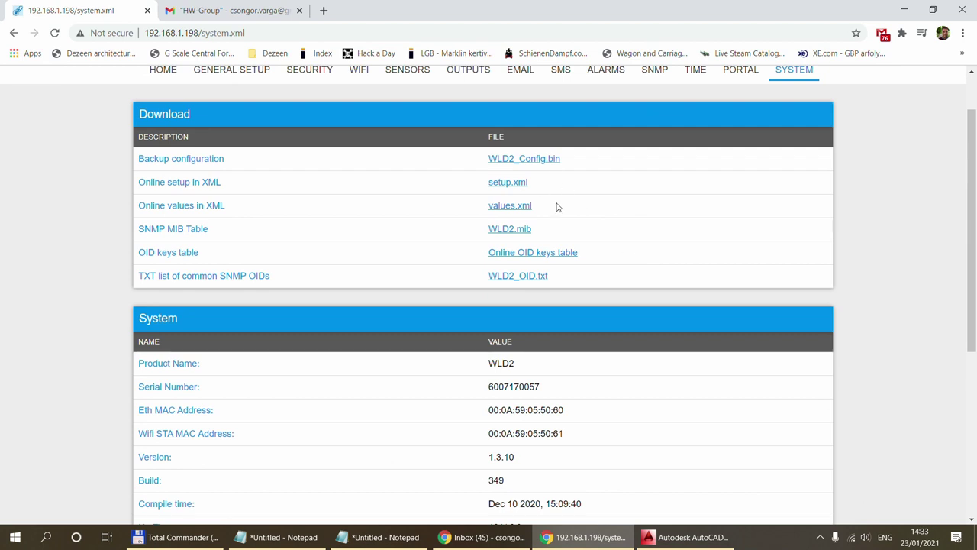
{"action": "left_click_drag", "start_coordinate": [561, 208], "coordinate": [480, 208]}
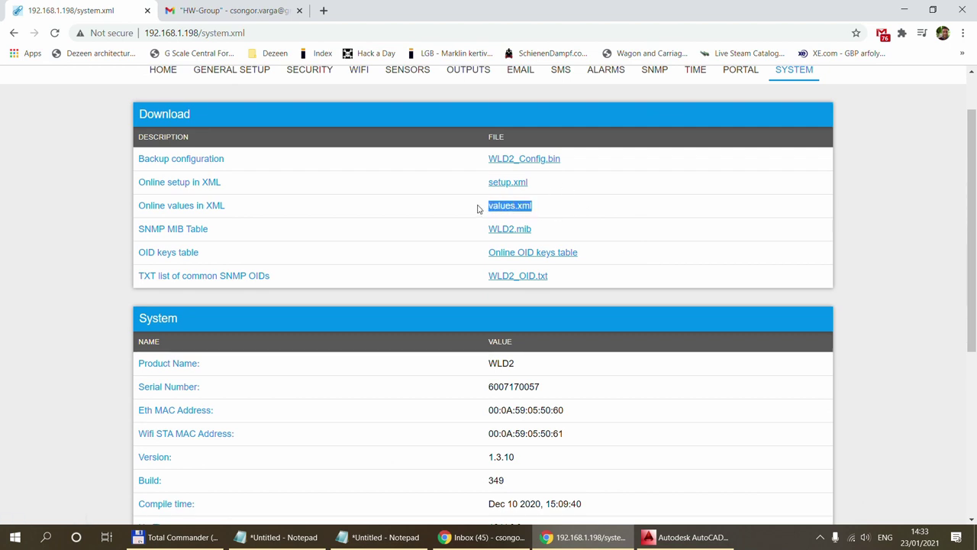
- Read the available firmware version for the detector and start the network upgrade
{"action": "scroll", "coordinate": [479, 208], "scroll_direction": "down", "scroll_amount": 5}
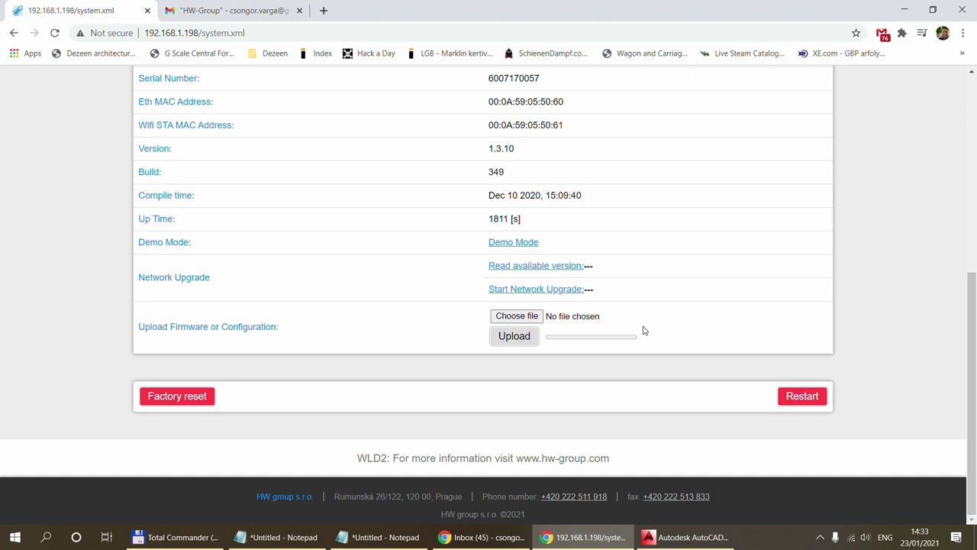
{"action": "left_click", "coordinate": [532, 271]}
{"action": "scroll", "coordinate": [633, 326], "scroll_direction": "up", "scroll_amount": 5}
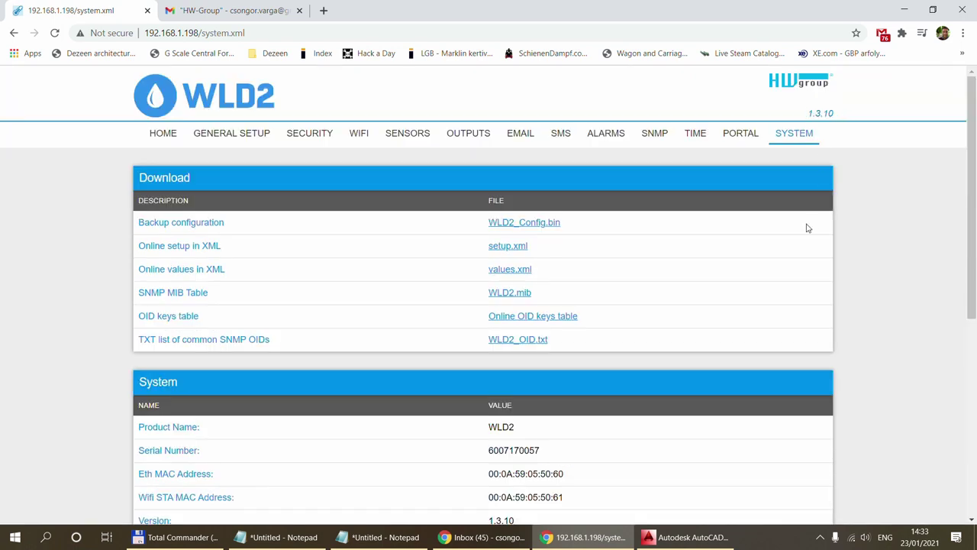
{"action": "scroll", "coordinate": [808, 230], "scroll_direction": "down", "scroll_amount": 5}
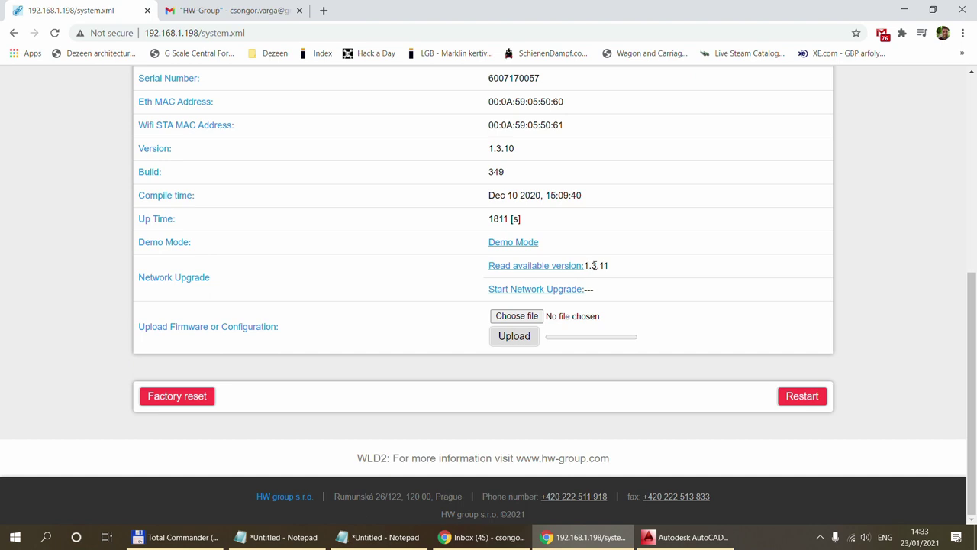
{"action": "left_click", "coordinate": [554, 290]}
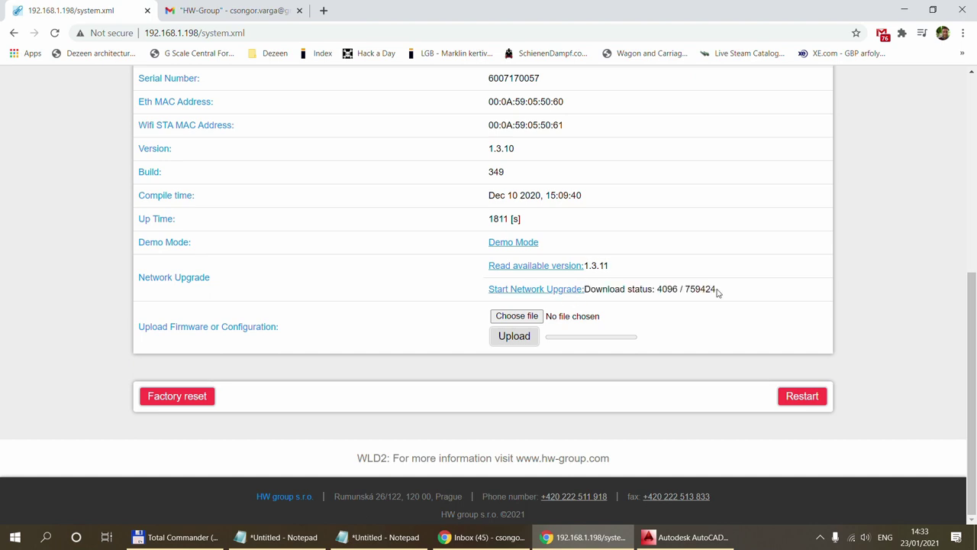